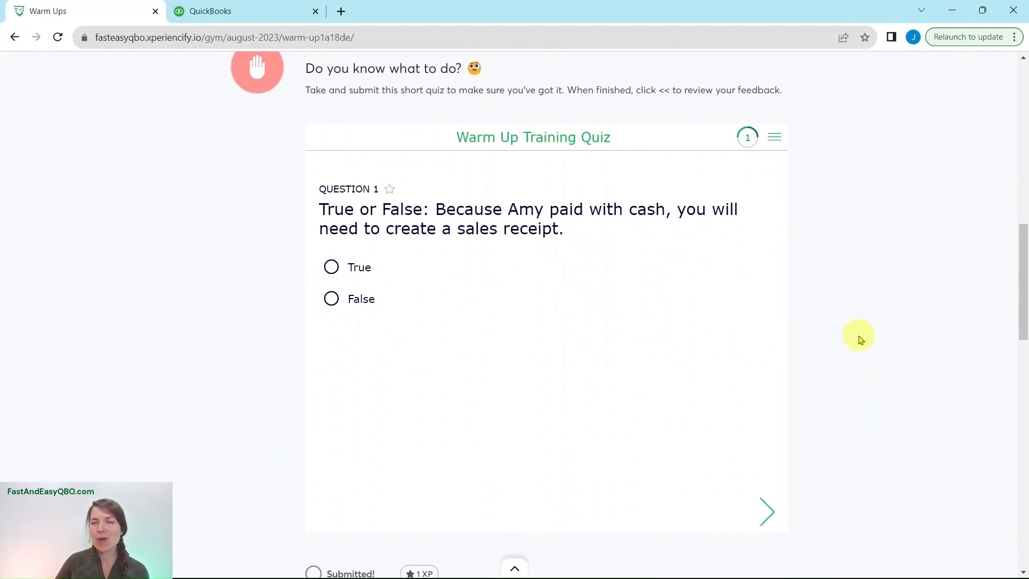
# Open the hands-on exercise for creating a sales receipt and read its scenario and Step 1 instructions.
pyautogui.scroll(-8, 864, 340)
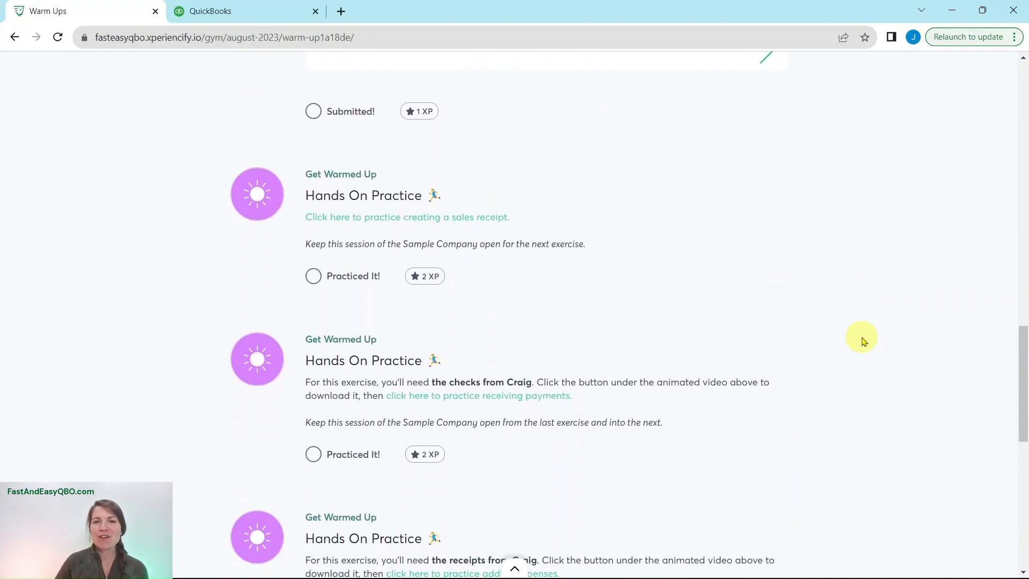
pyautogui.scroll(-5, 863, 342)
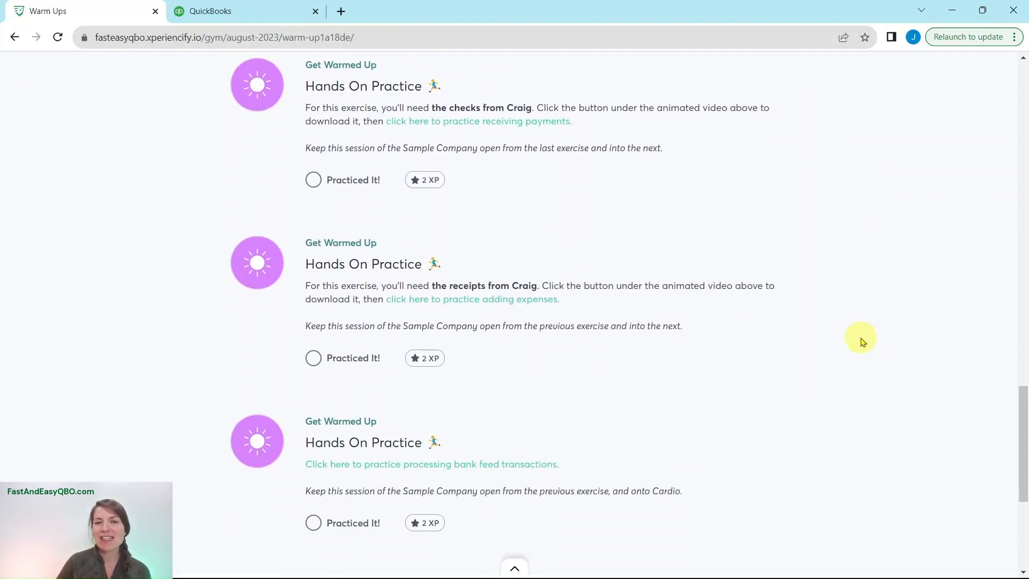
pyautogui.scroll(6, 860, 341)
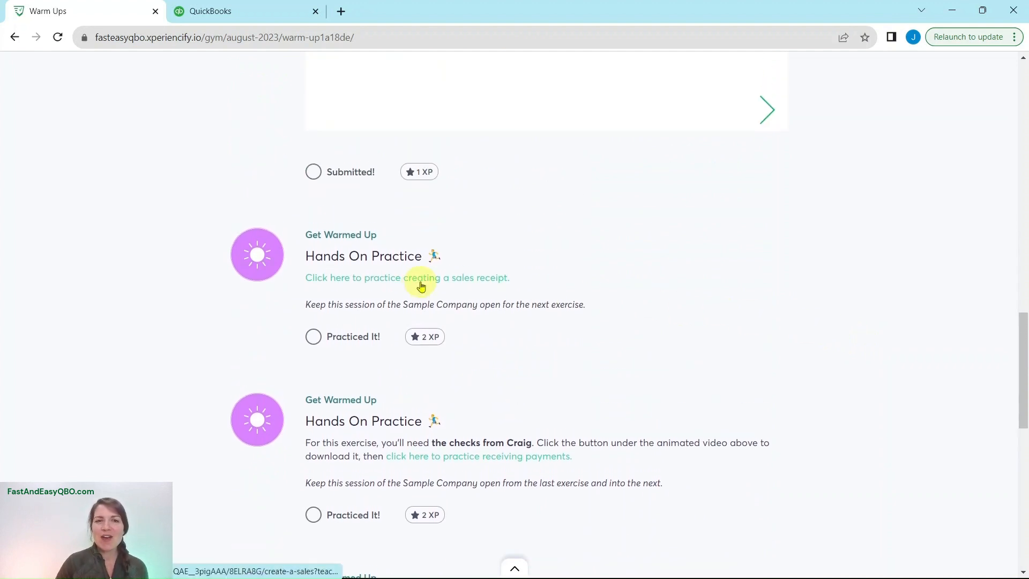
pyautogui.click(421, 281)
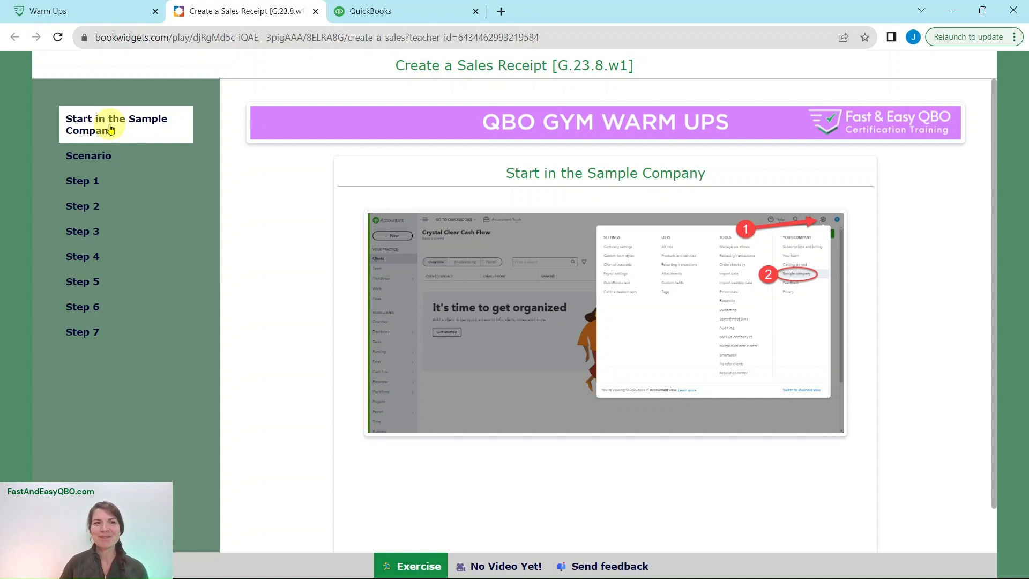
pyautogui.click(84, 157)
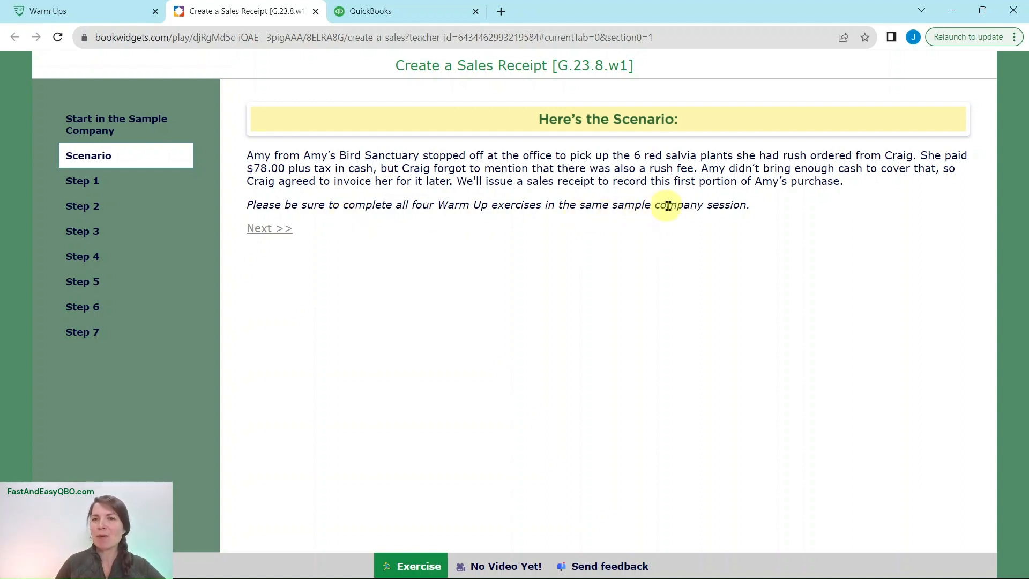
pyautogui.click(77, 181)
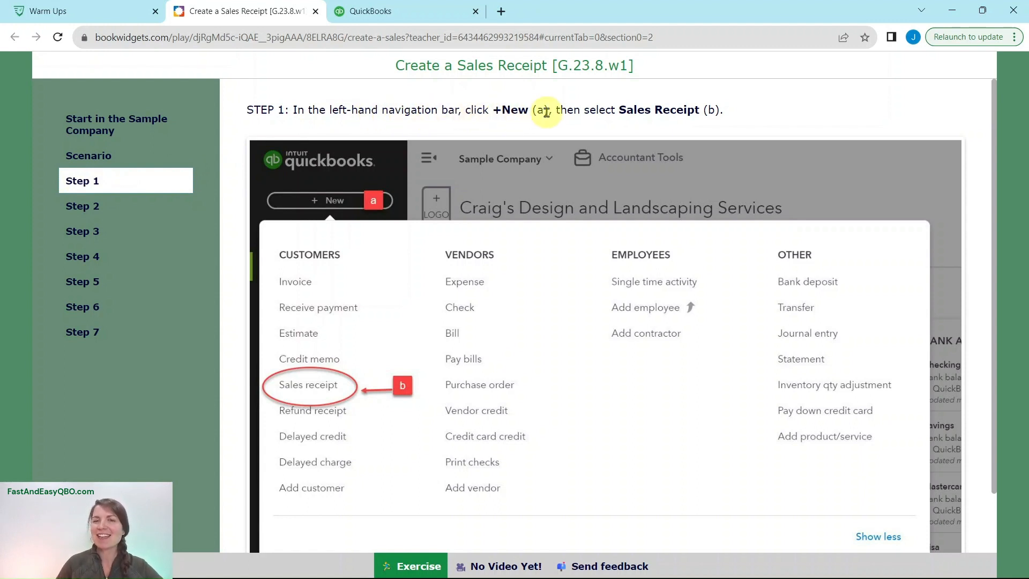
# Switch to the QuickBooks sample company and start a new sales receipt.
pyautogui.click(410, 16)
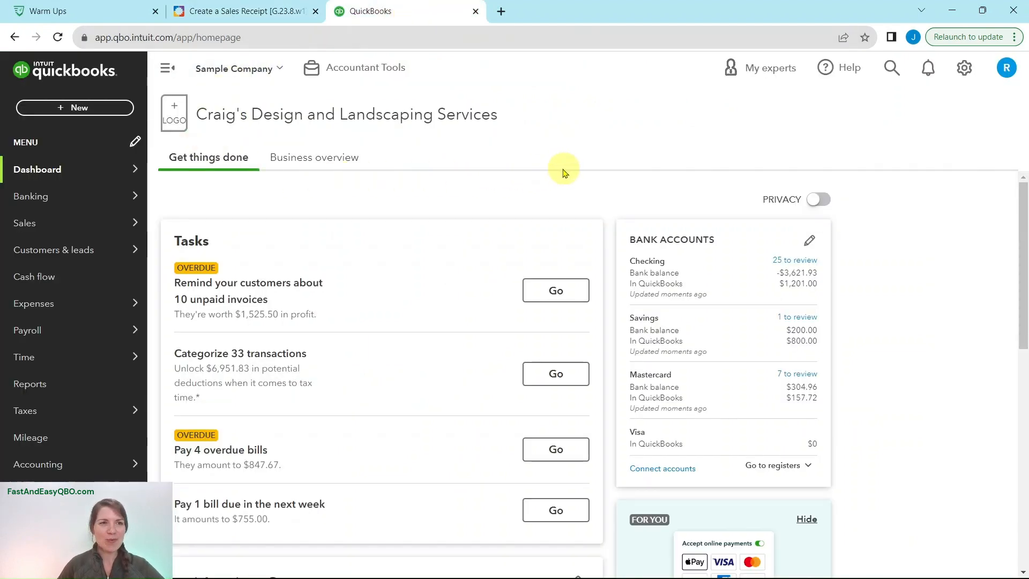
pyautogui.click(65, 111)
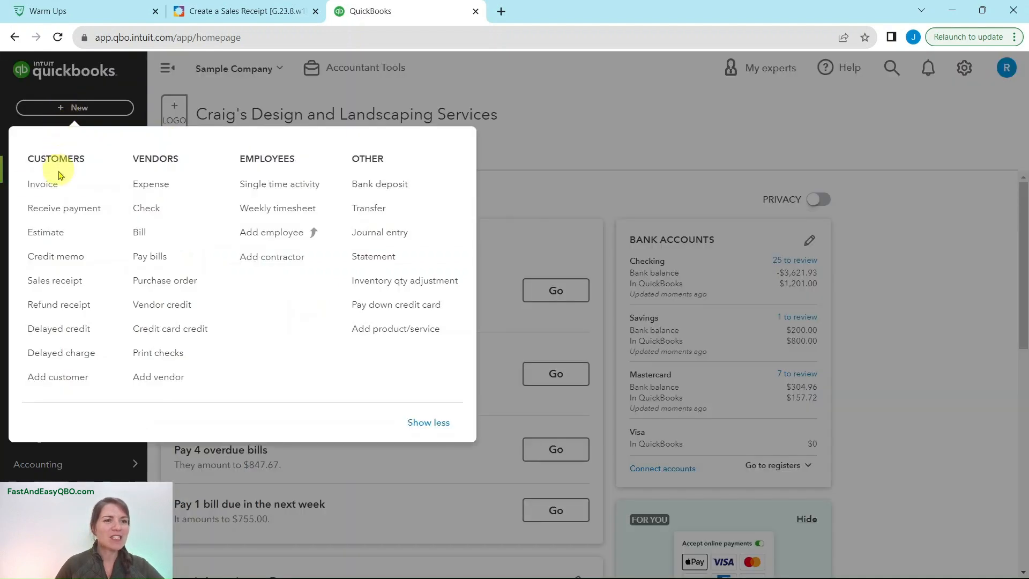
pyautogui.click(52, 287)
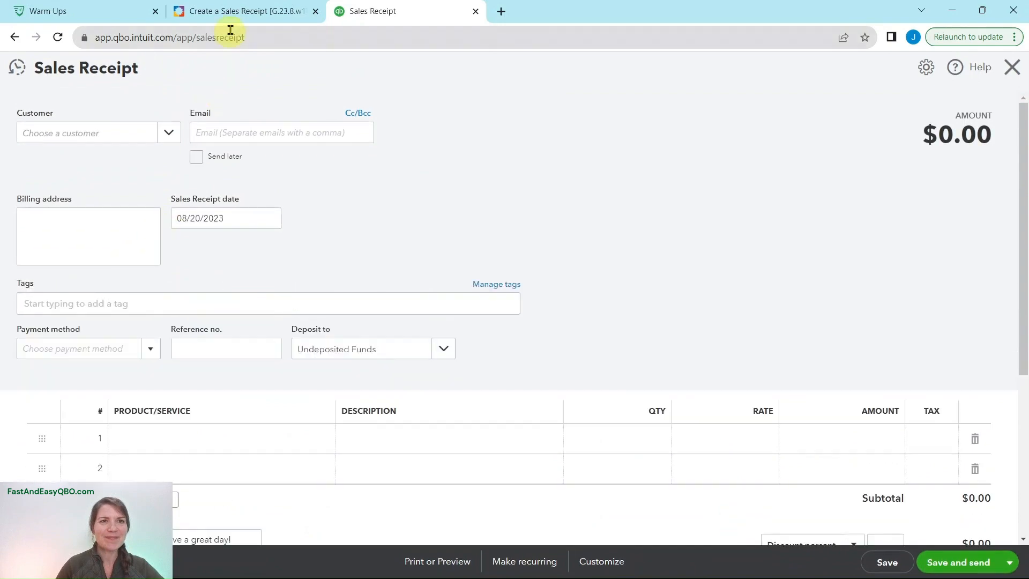
# Consult Step 2 of the exercise and set the sales receipt's customer to Amy's Bird Sanctuary.
pyautogui.click(239, 9)
pyautogui.click(73, 215)
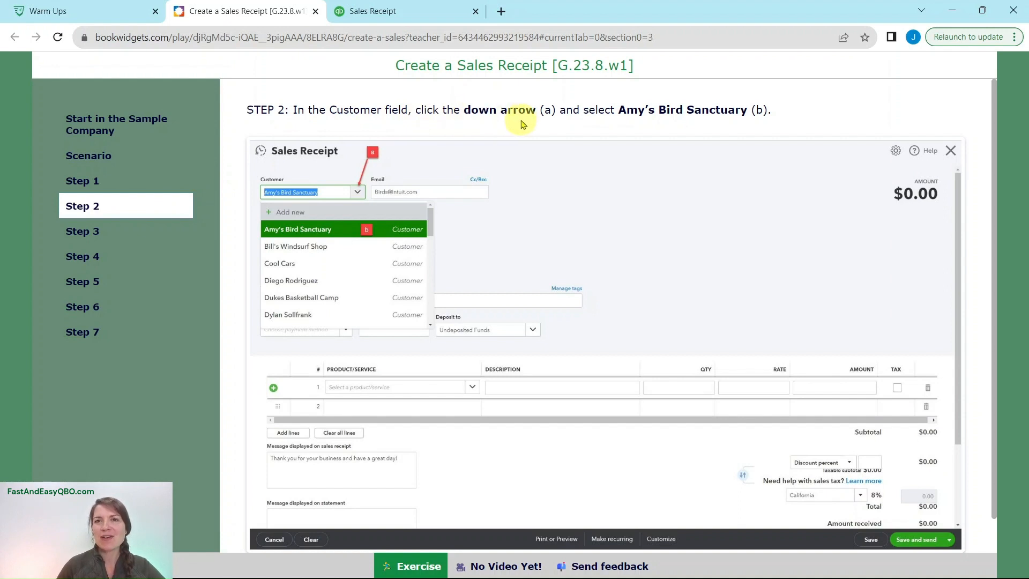
pyautogui.click(427, 19)
pyautogui.click(166, 132)
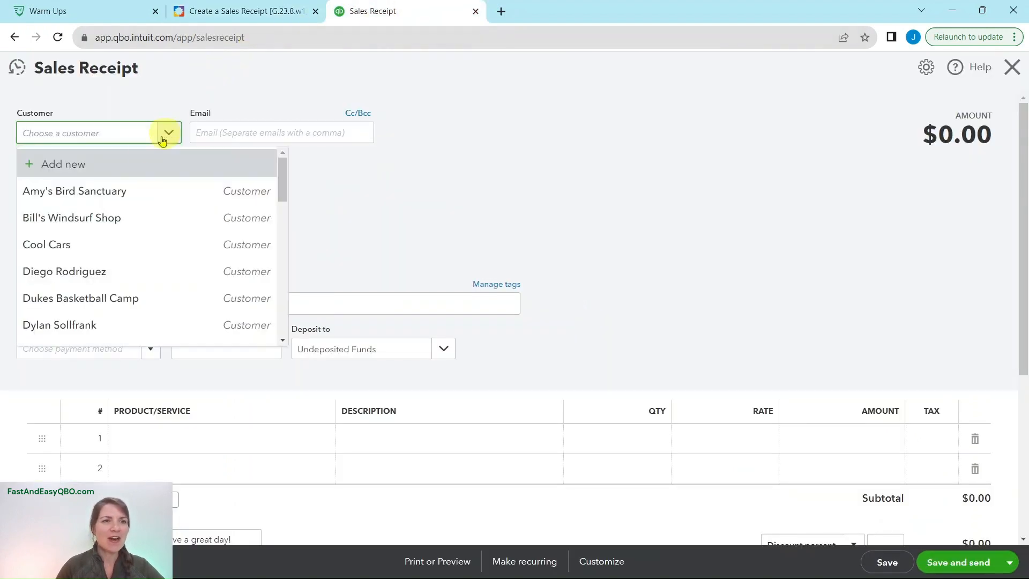
pyautogui.click(64, 194)
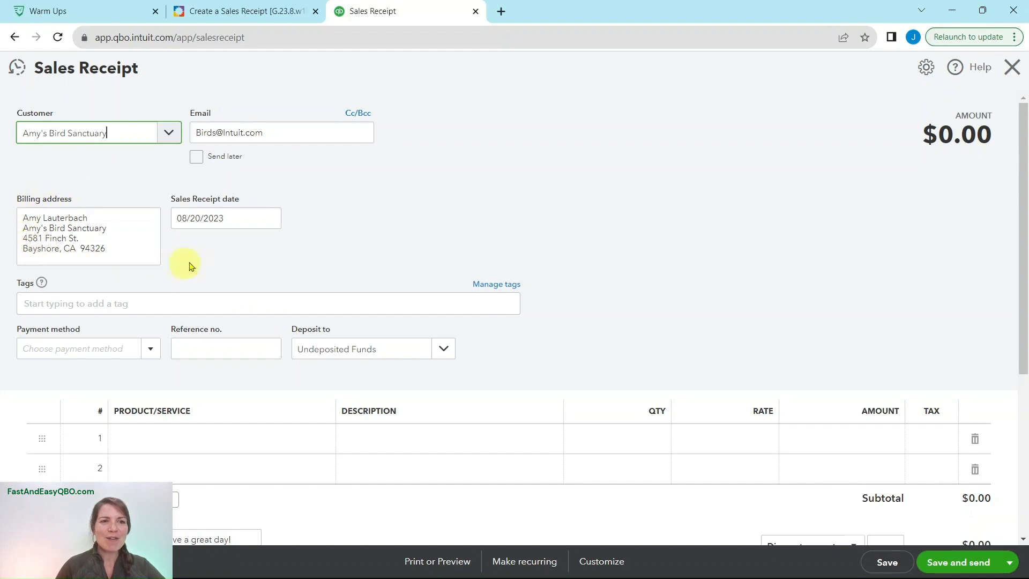
# Consult Steps 3 and 4 of the exercise and start adding a new product/service on the receipt's first line.
pyautogui.click(245, 15)
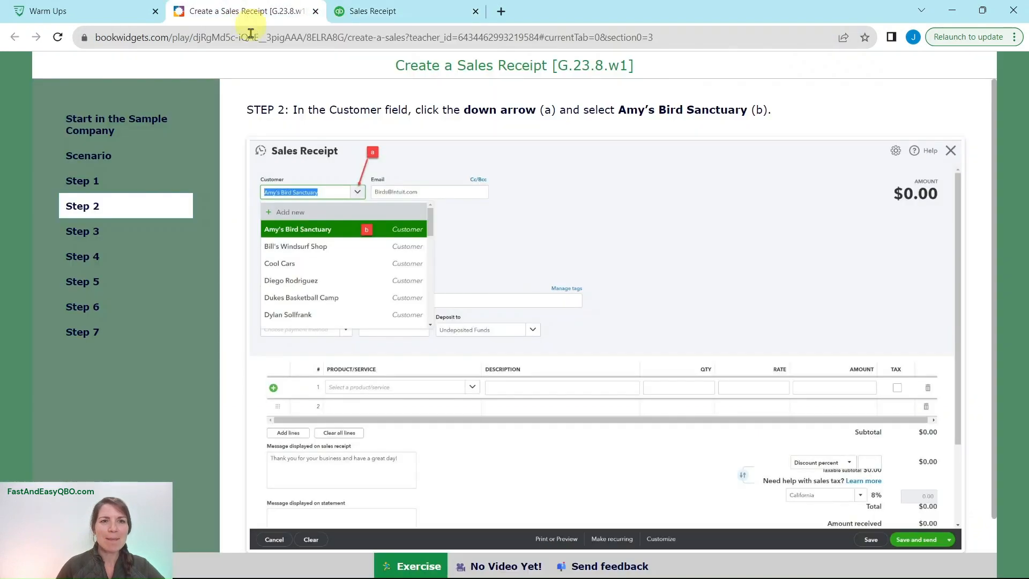
pyautogui.click(92, 236)
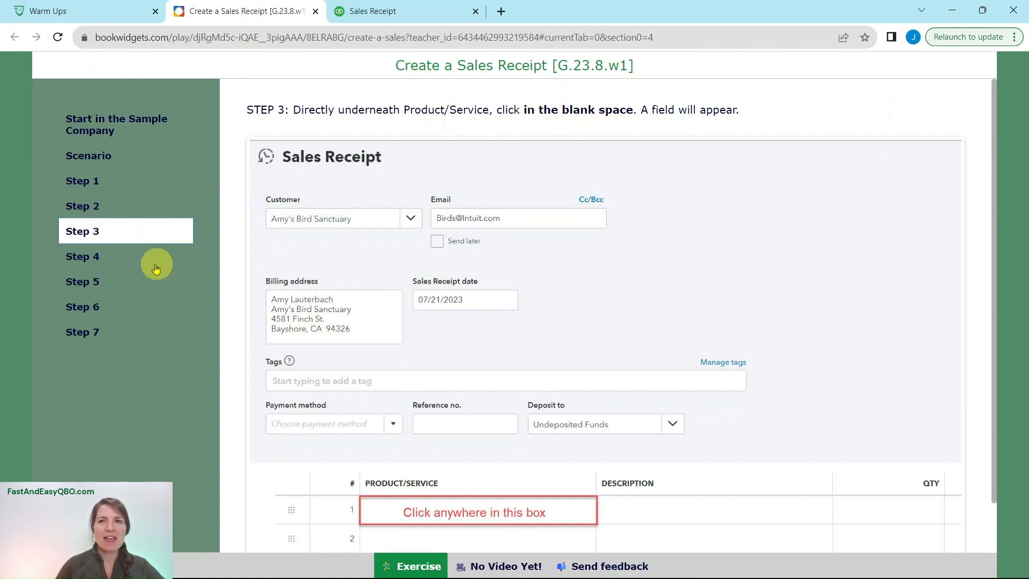
pyautogui.click(91, 258)
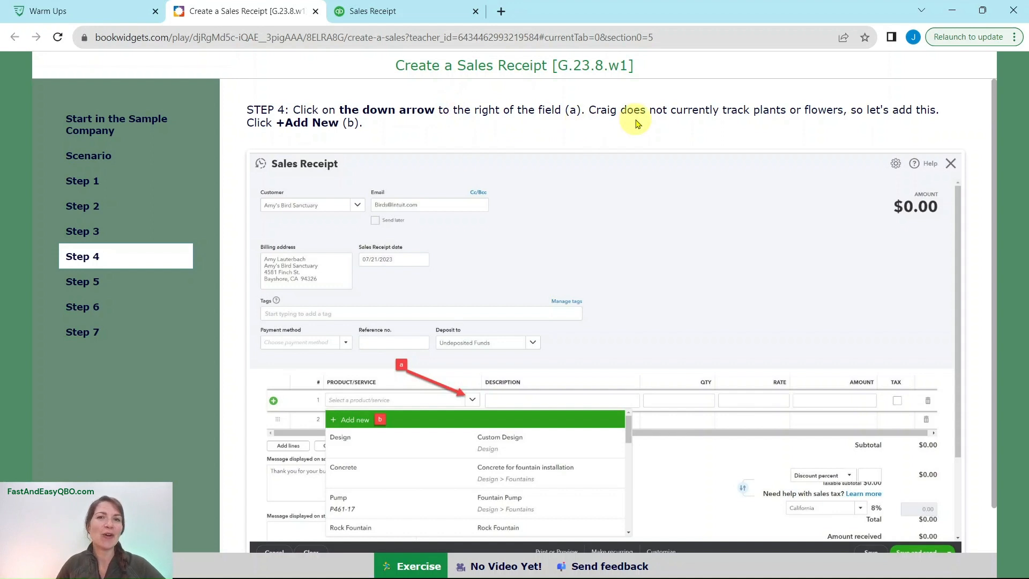
pyautogui.click(425, 13)
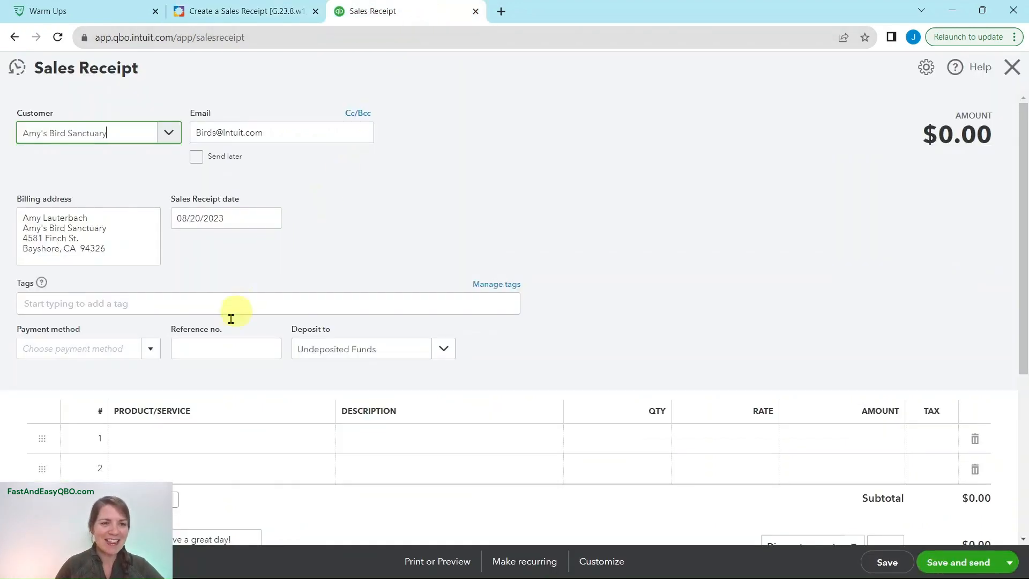
pyautogui.click(202, 440)
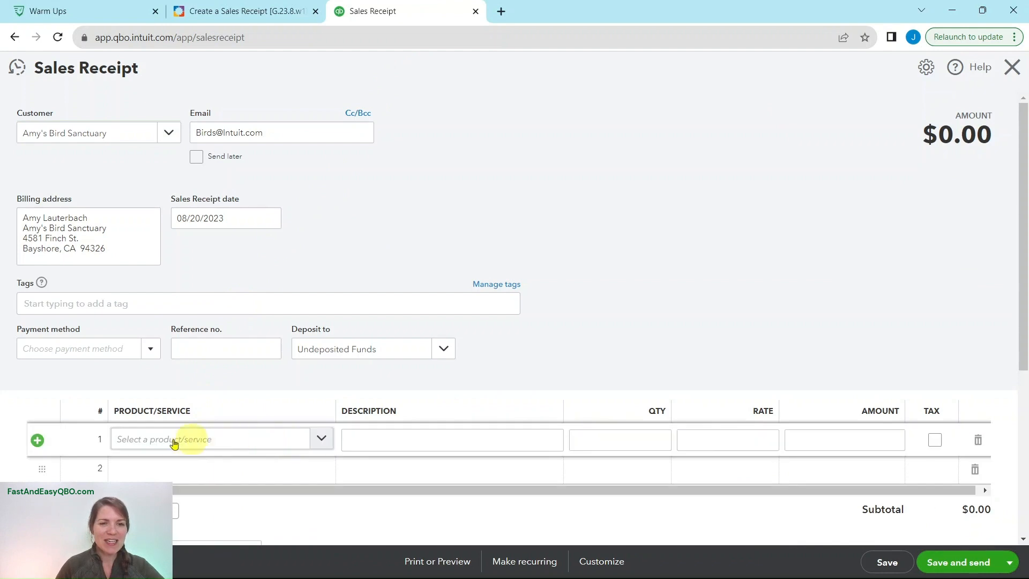
pyautogui.click(322, 440)
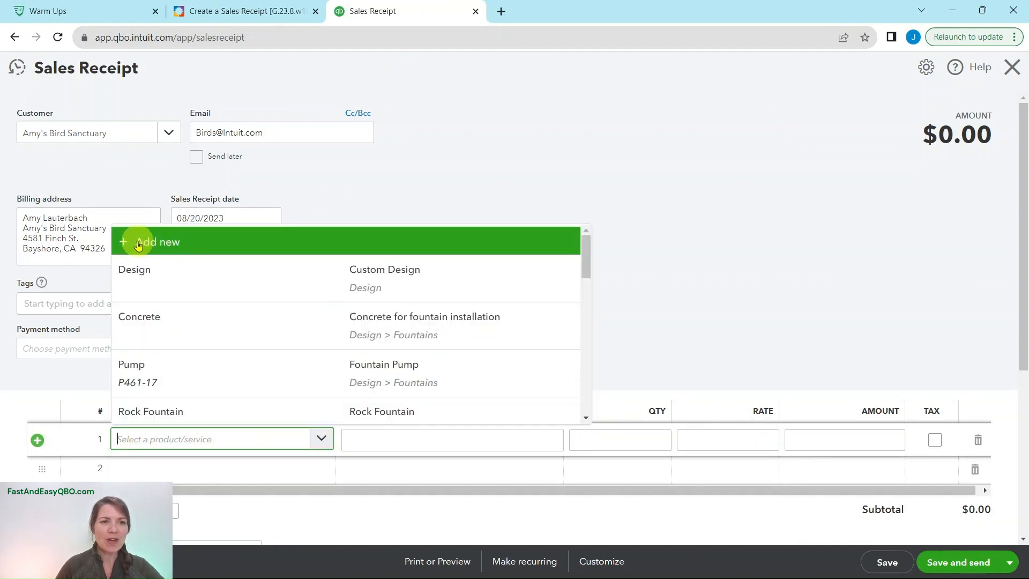
pyautogui.click(203, 244)
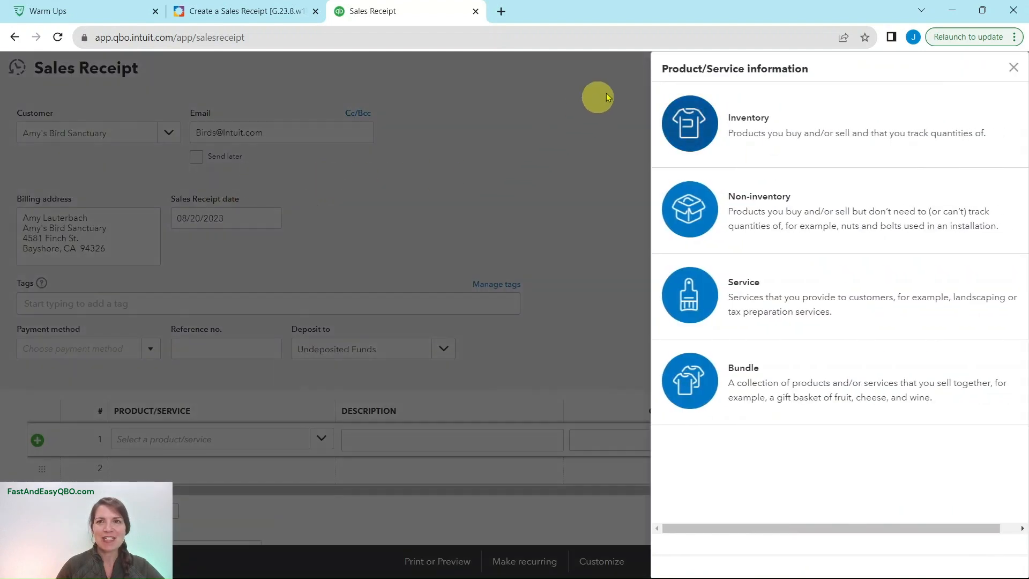
# Consult Step 5 of the exercise and choose Non-inventory as the new item's type.
pyautogui.click(230, 12)
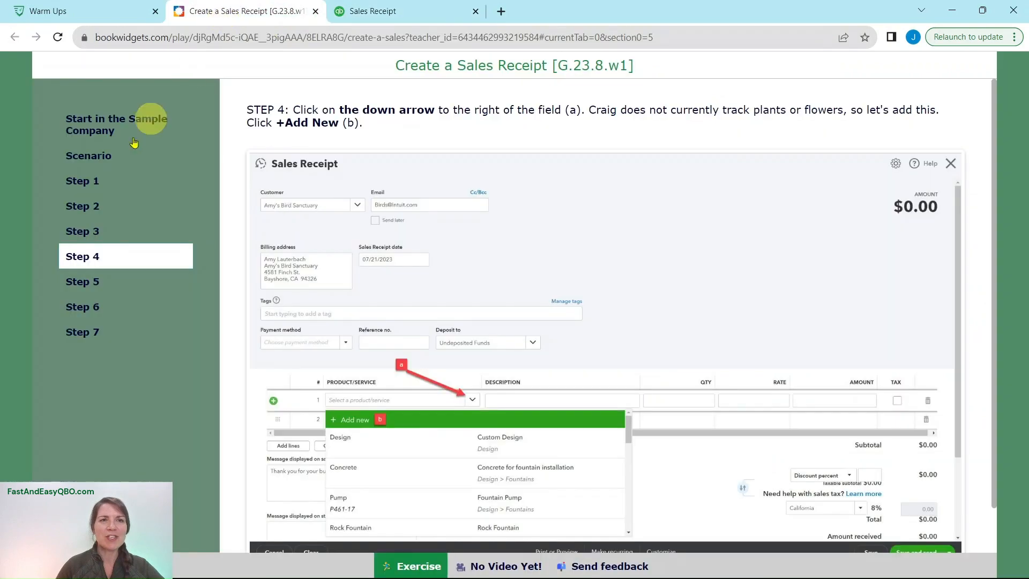
pyautogui.click(96, 284)
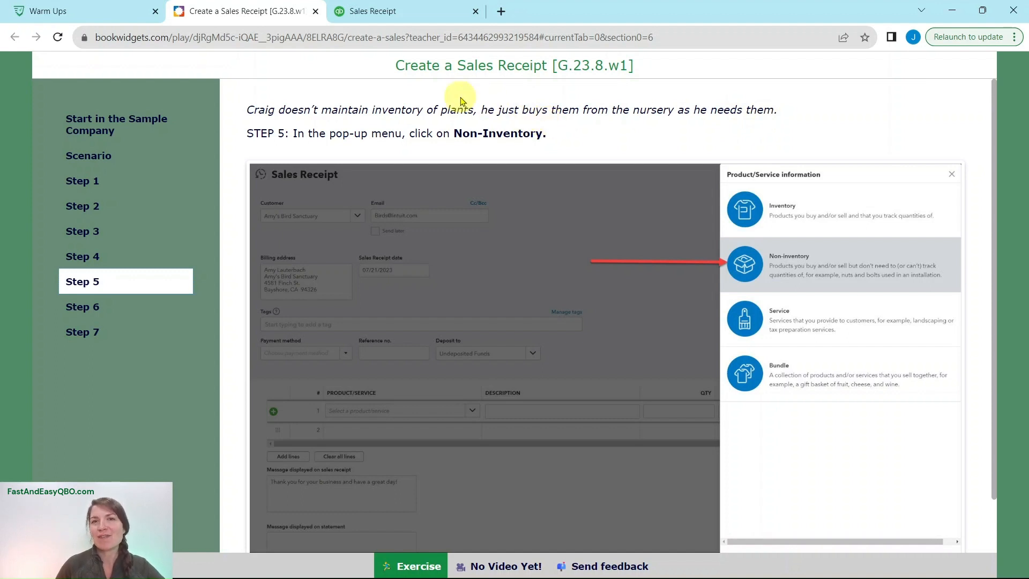
pyautogui.click(415, 13)
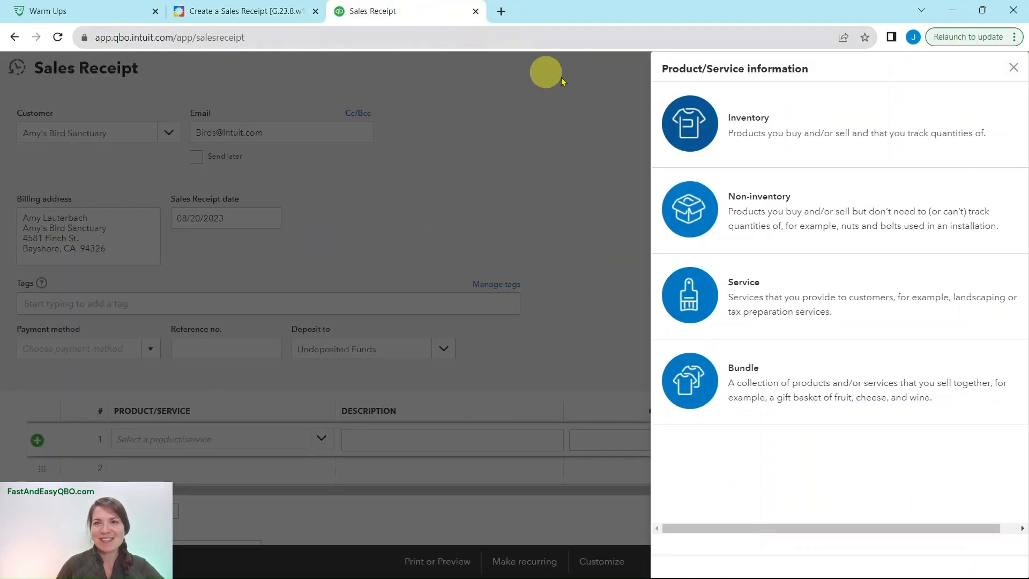
pyautogui.click(824, 227)
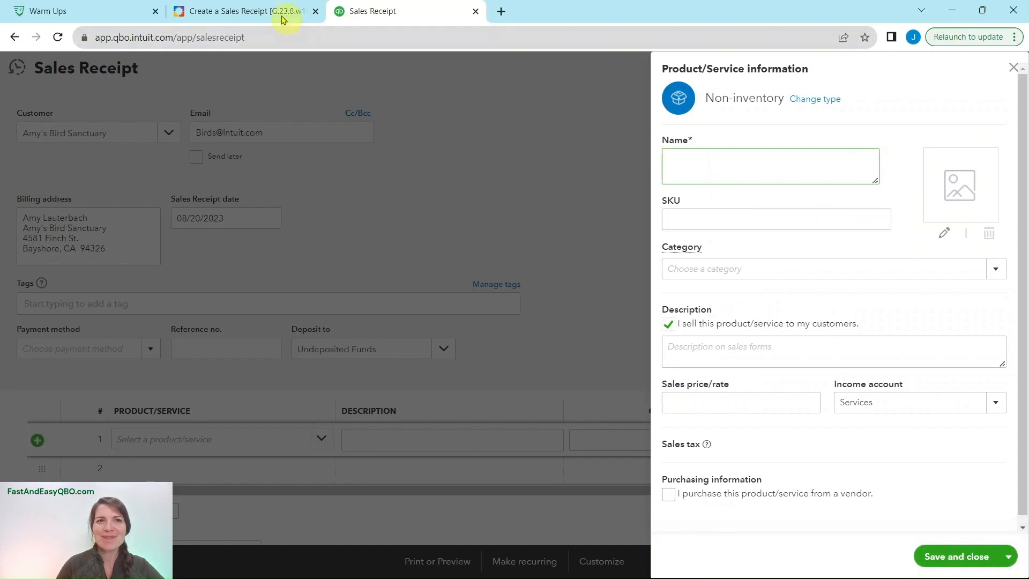
# Consult Step 6 of the exercise and name the new non-inventory item Salvia.
pyautogui.click(280, 16)
pyautogui.click(81, 306)
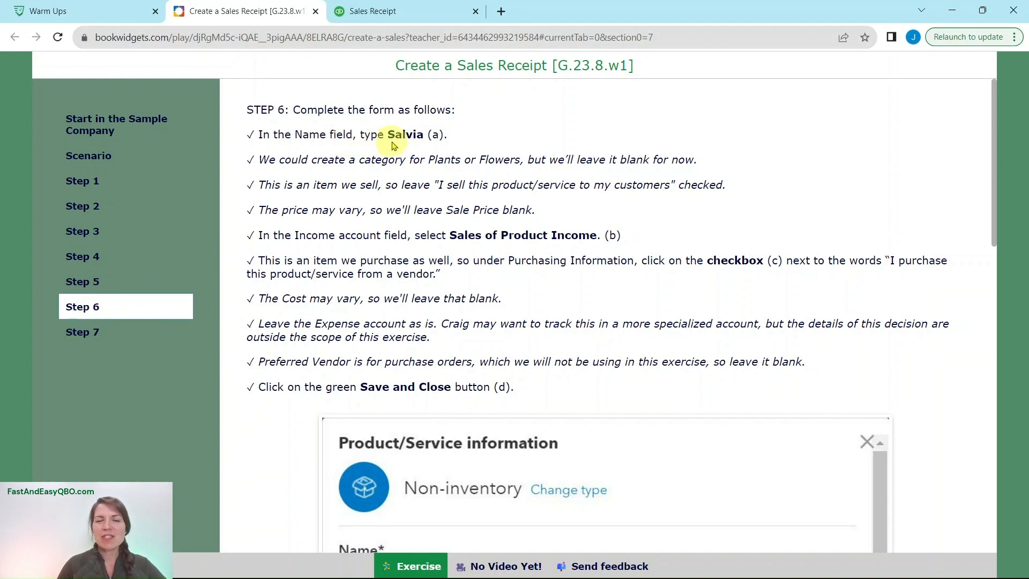
pyautogui.click(394, 12)
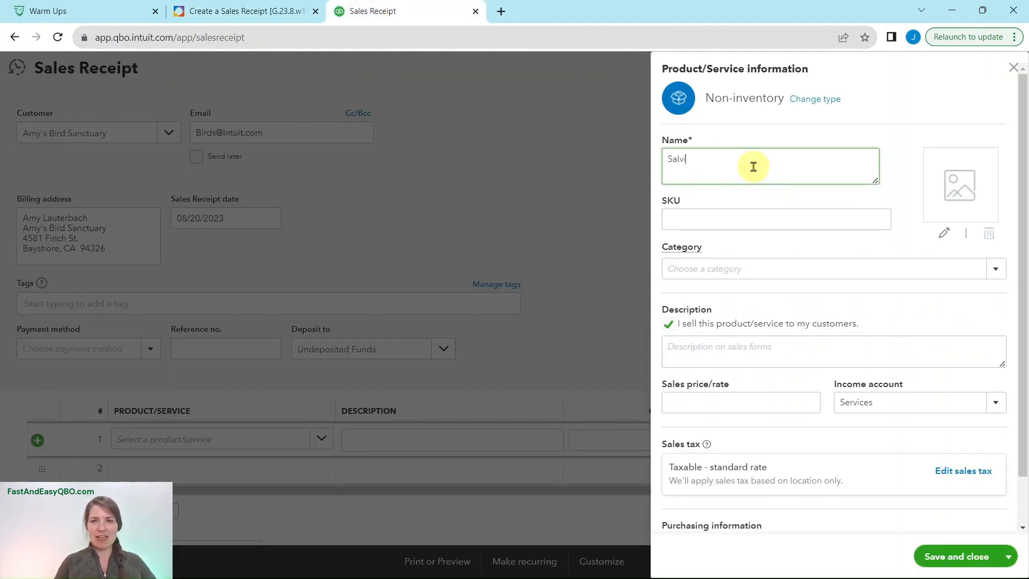
pyautogui.click(271, 13)
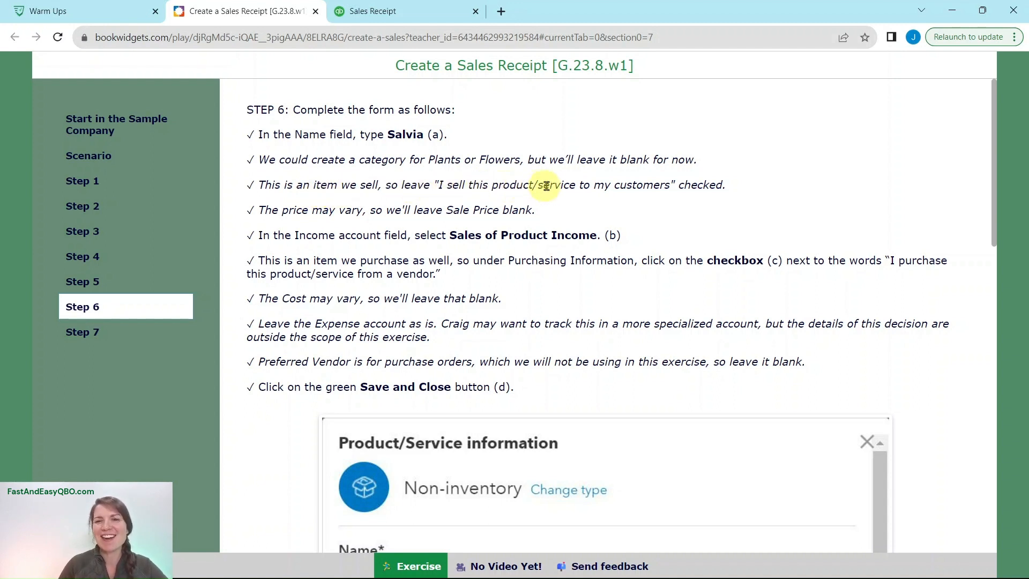
pyautogui.click(415, 11)
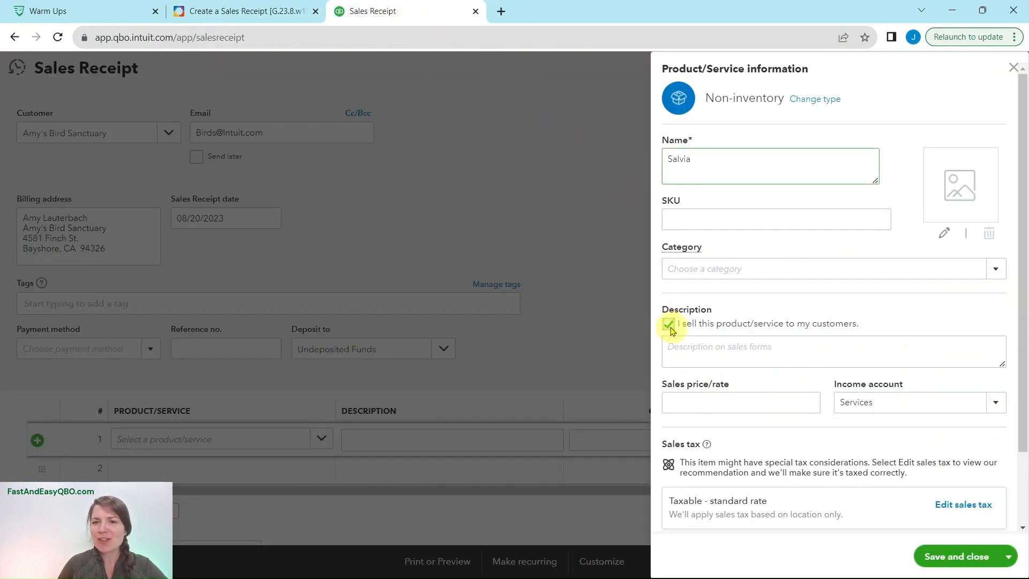
# Recheck the Step 6 instructions and set the item's income account to Sales of Product Income.
pyautogui.click(262, 11)
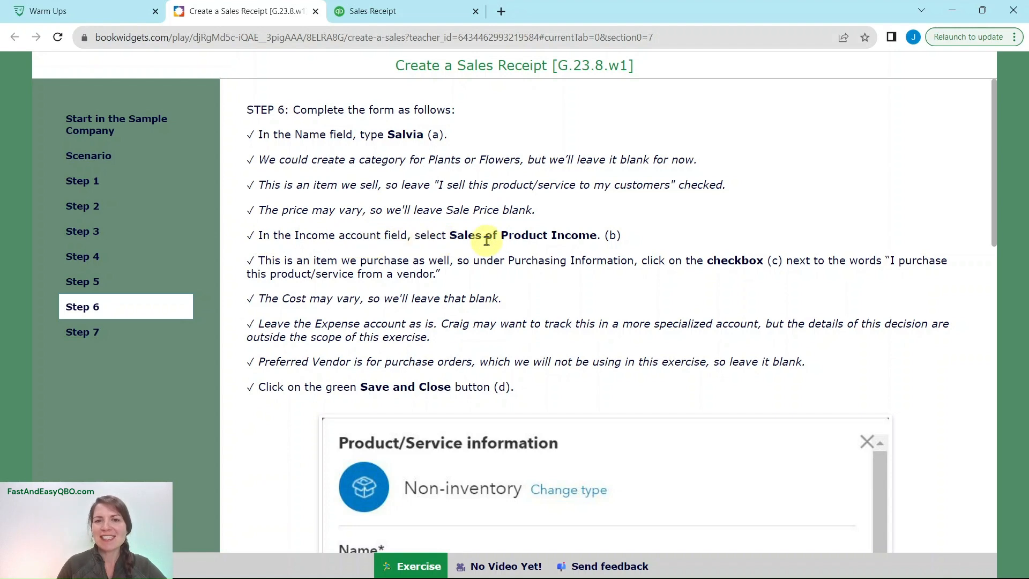
pyautogui.click(401, 15)
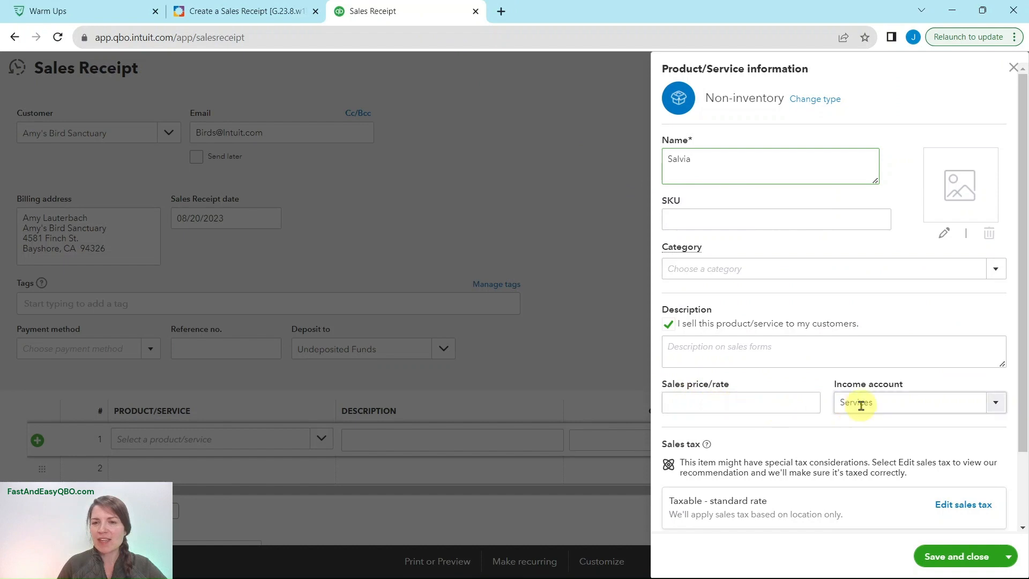
pyautogui.click(883, 402)
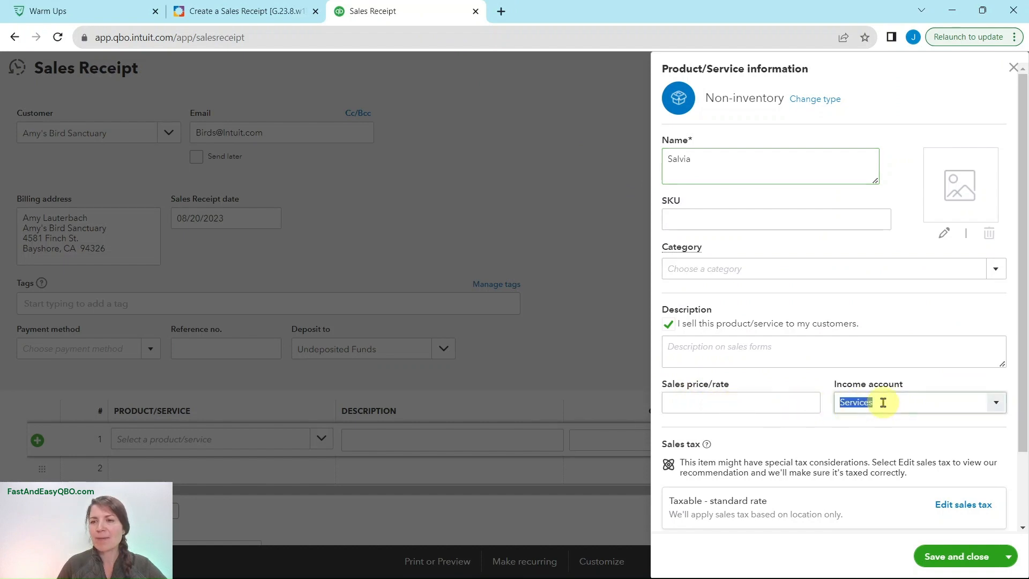
pyautogui.write('sales')
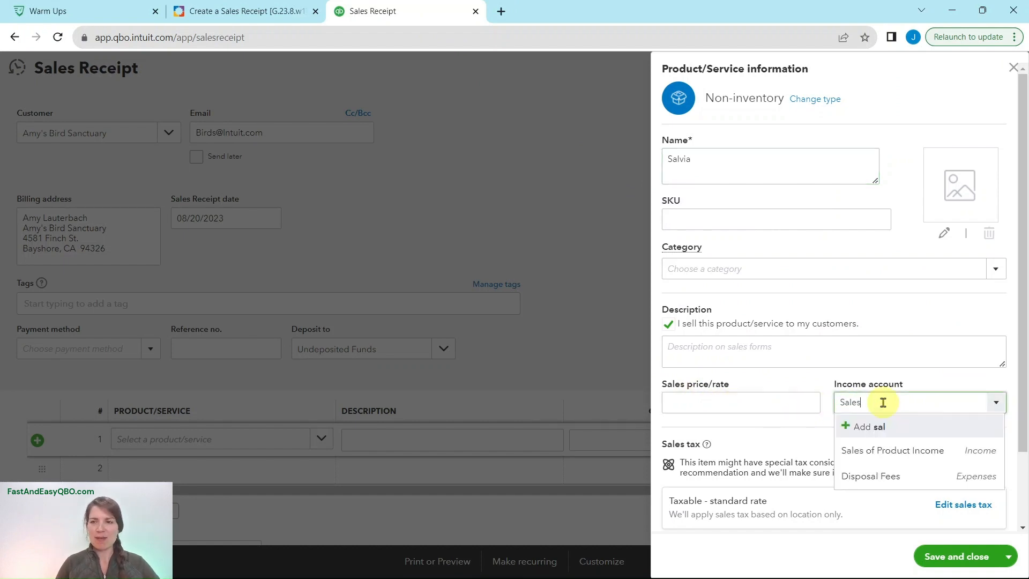
pyautogui.click(885, 451)
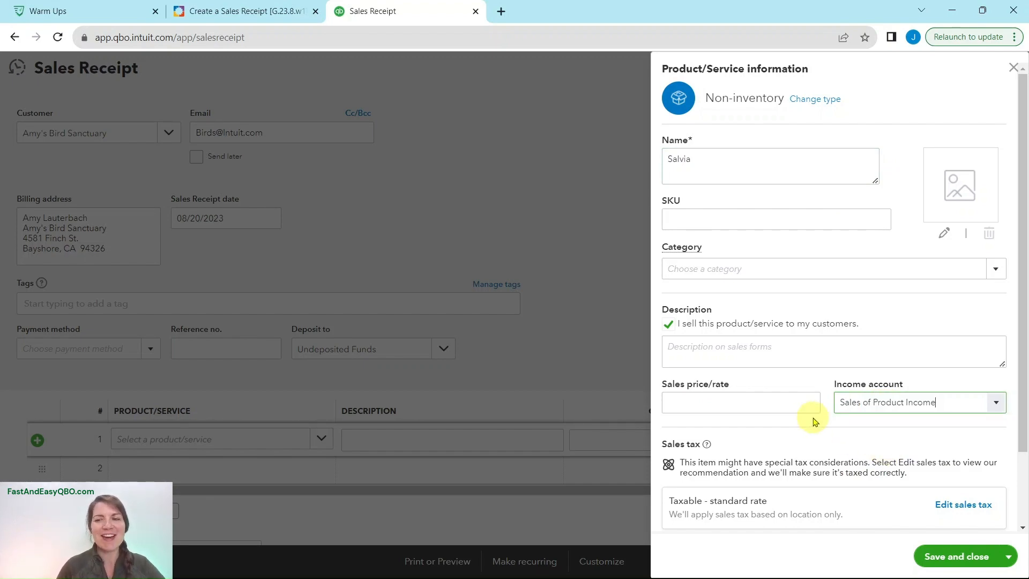
# Consult Step 6 of the exercise and mark the Salvia item as purchased from a vendor.
pyautogui.click(272, 12)
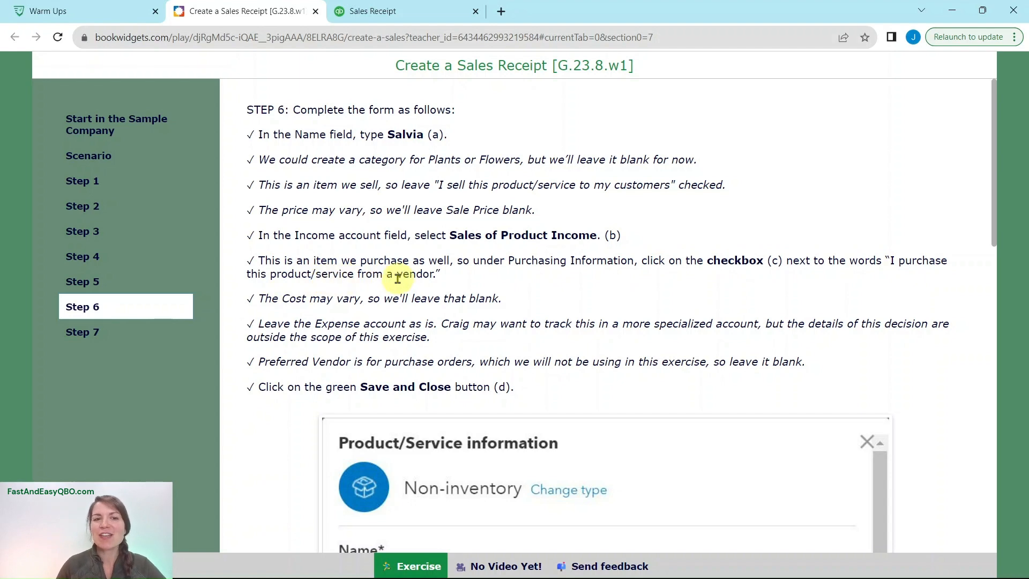
pyautogui.click(426, 12)
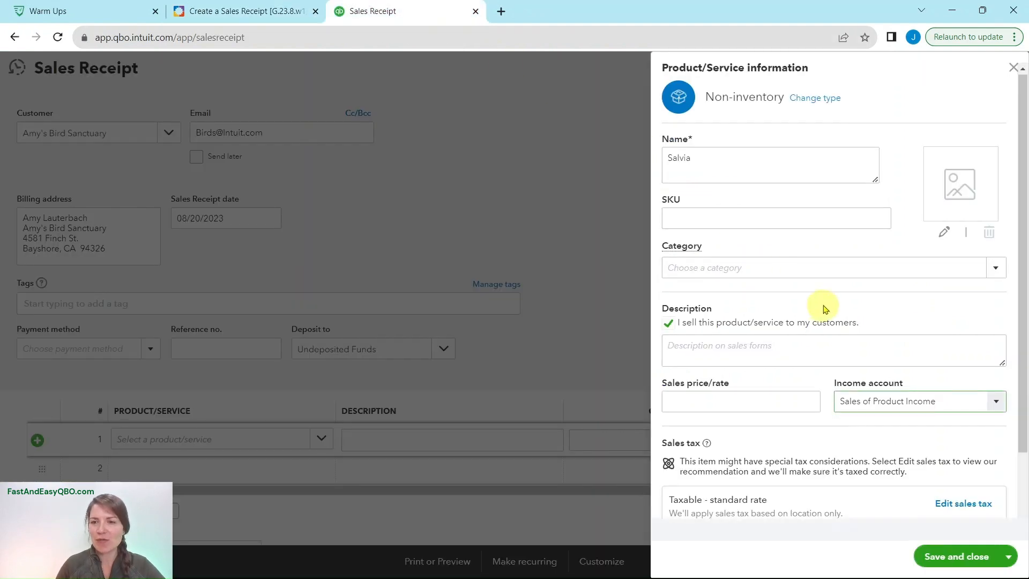
pyautogui.scroll(-2, 826, 309)
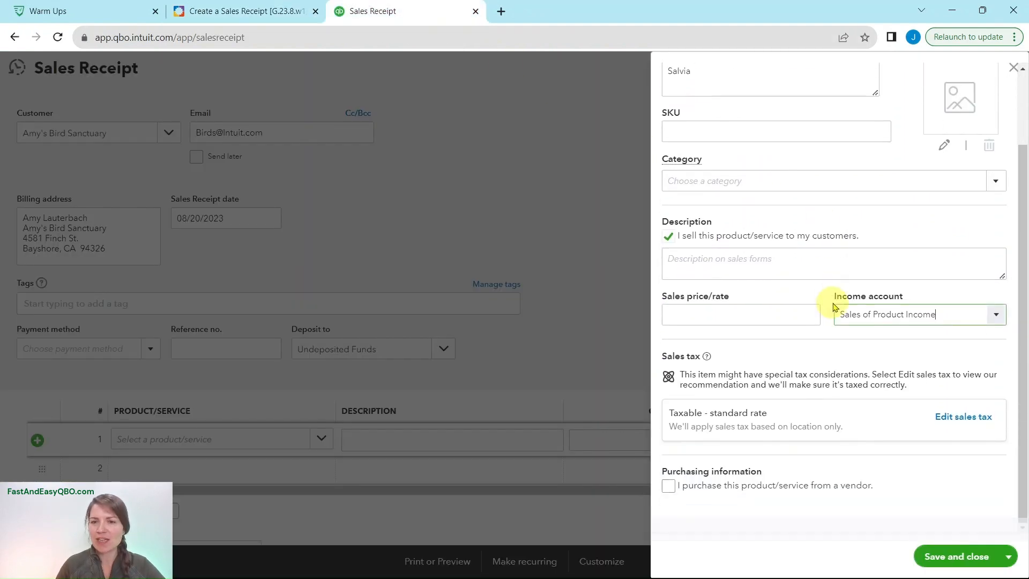
pyautogui.click(670, 487)
pyautogui.scroll(-3, 822, 423)
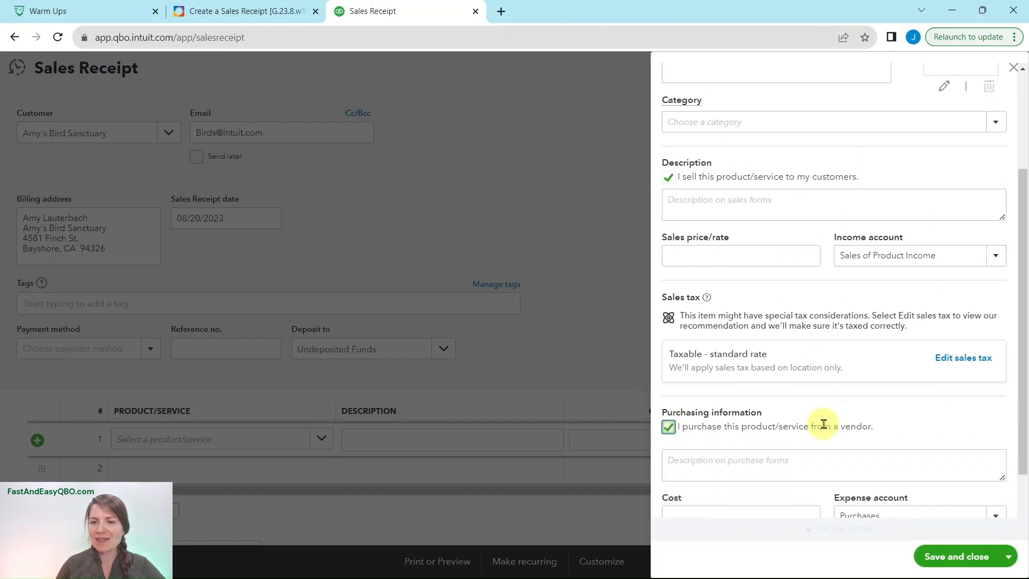
# Recheck the remaining Step 6 instructions, then save and close the Salvia item with cost and preferred vendor left blank.
pyautogui.click(241, 11)
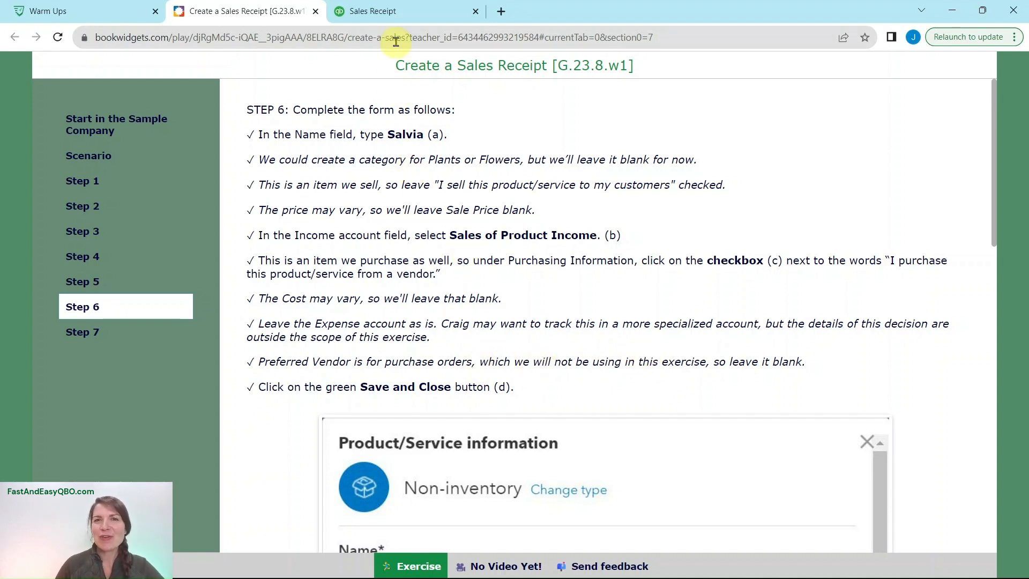
pyautogui.click(399, 16)
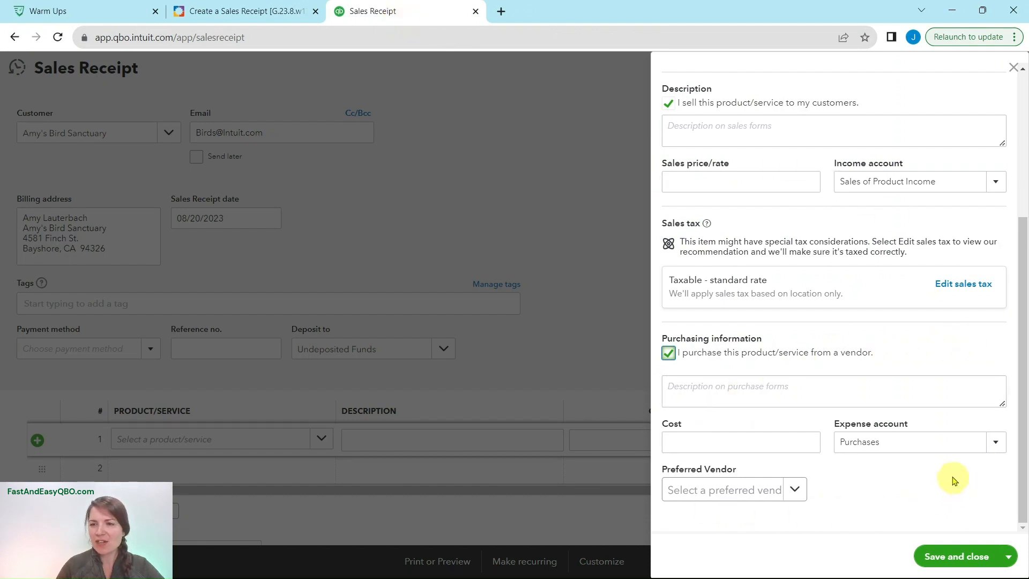
pyautogui.click(962, 558)
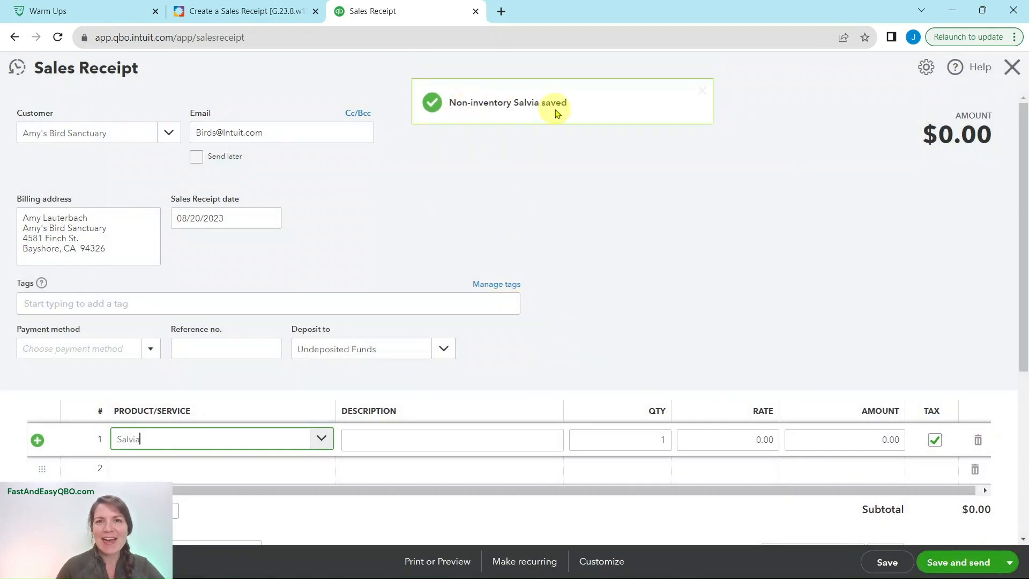
# Consult Step 7 of the exercise and set the Salvia line's quantity to 6.
pyautogui.click(249, 15)
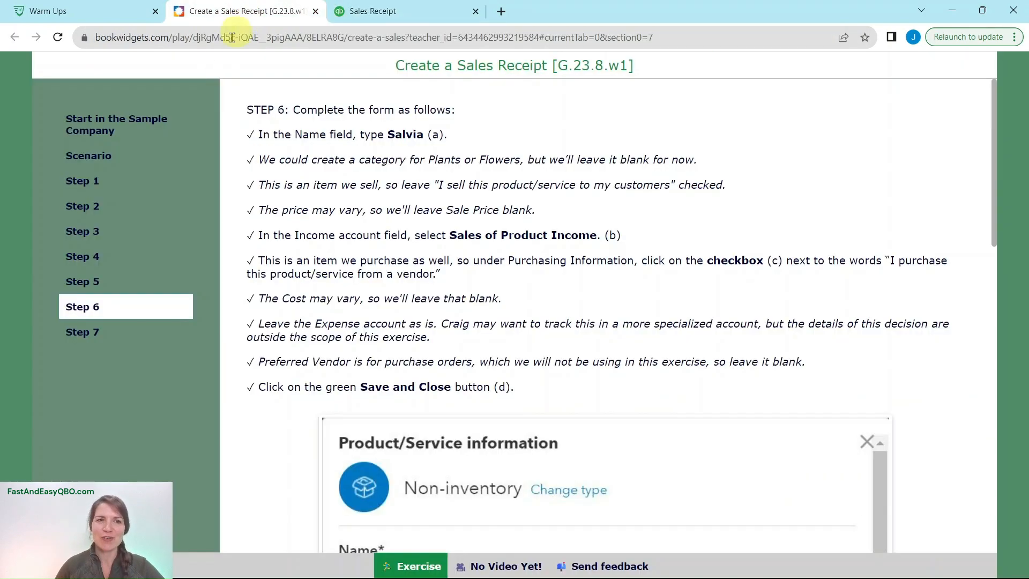
pyautogui.click(89, 333)
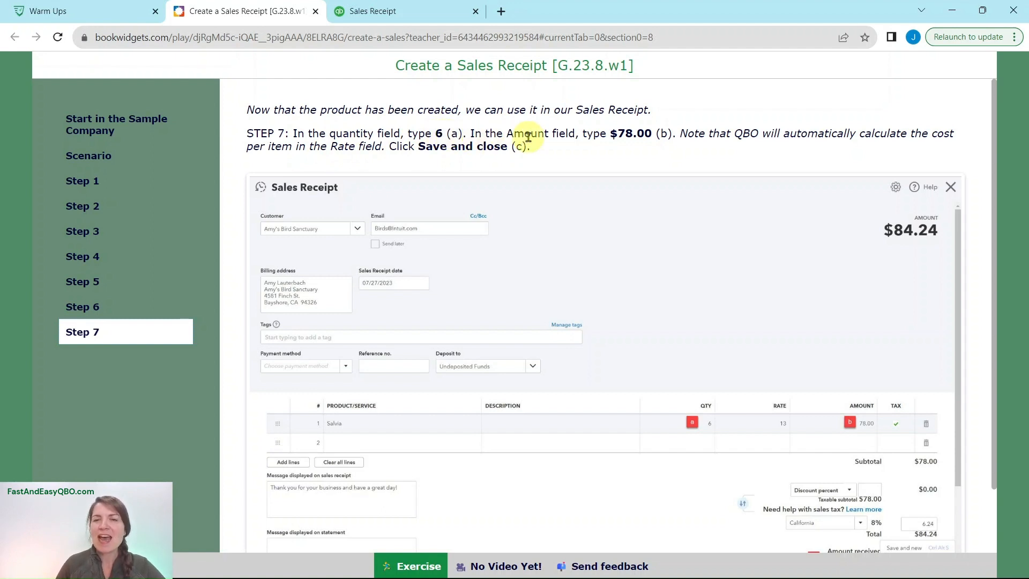
pyautogui.click(419, 18)
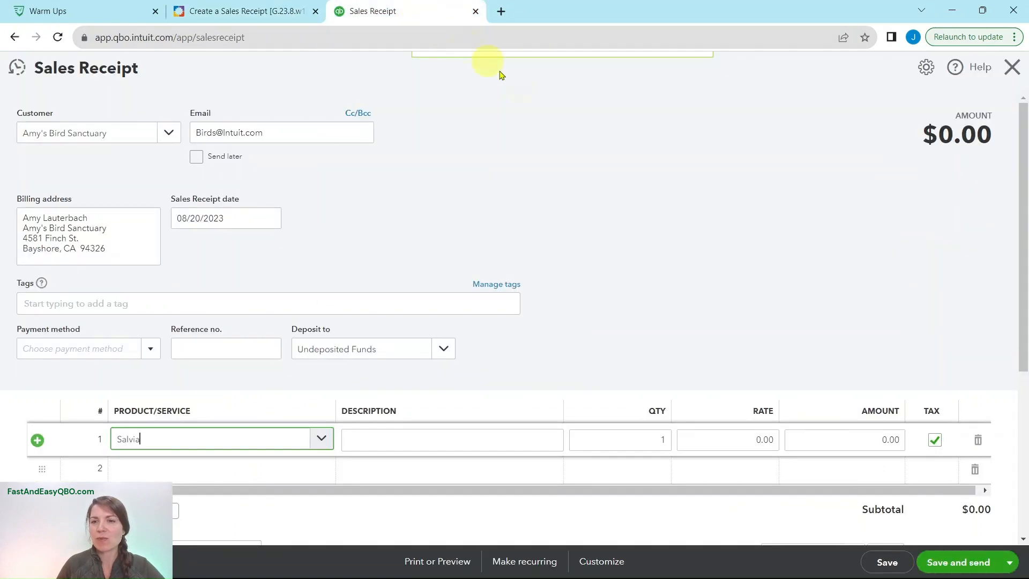
pyautogui.click(663, 442)
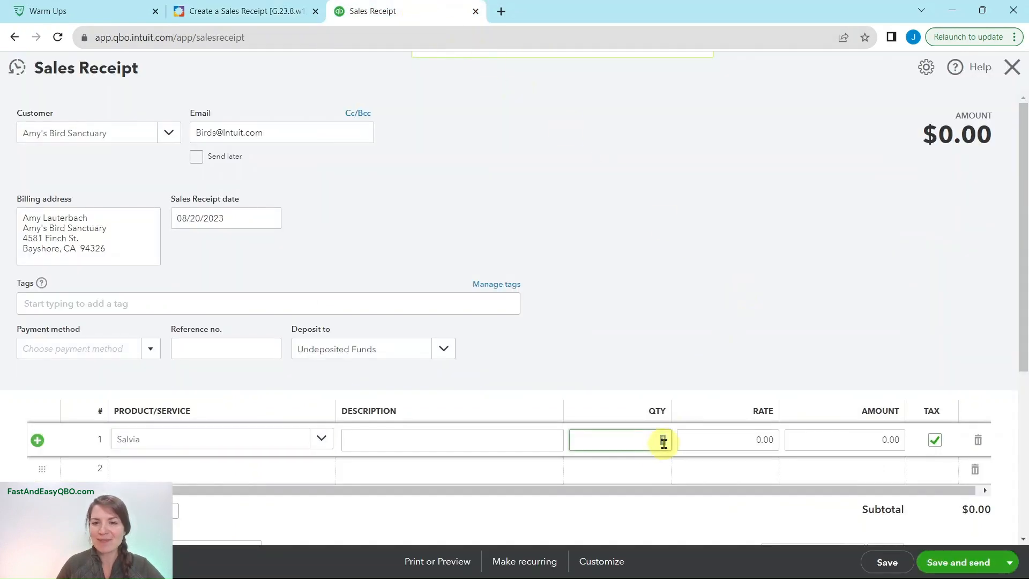
pyautogui.write('1')
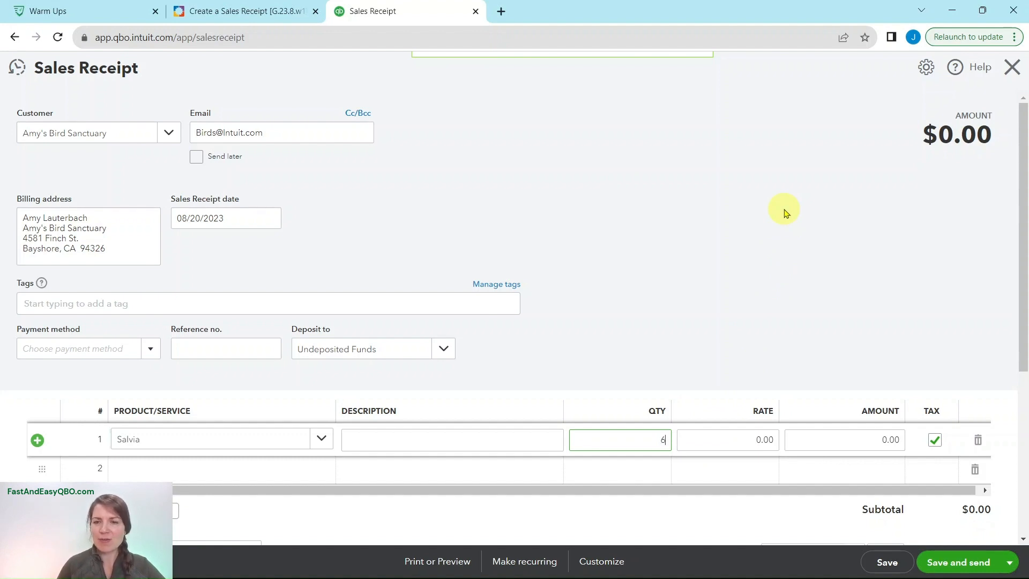
# Set the Salvia line's amount to 78.00 and let the rate be calculated automatically.
pyautogui.click(874, 440)
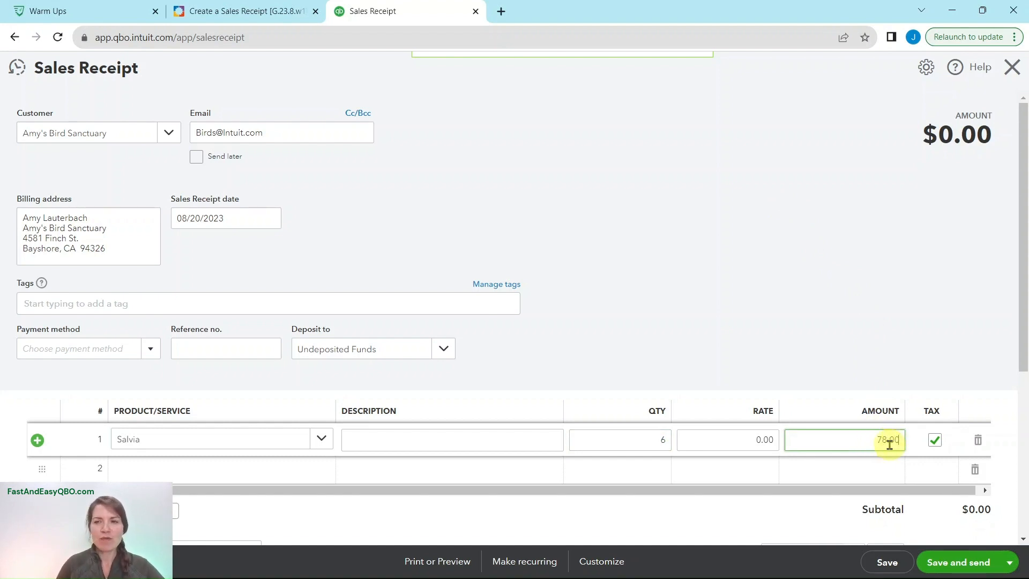
pyautogui.click(769, 440)
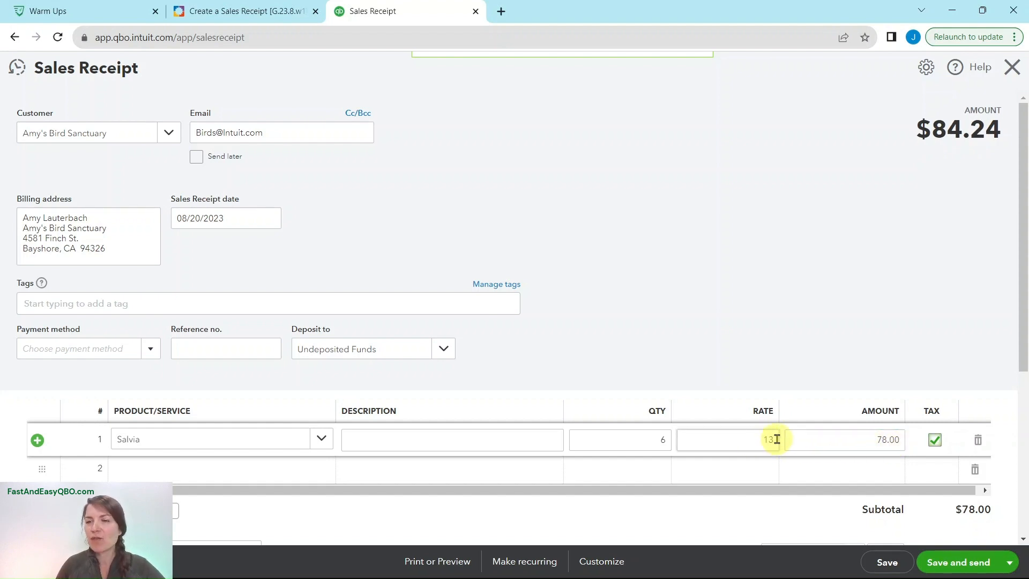
pyautogui.click(874, 439)
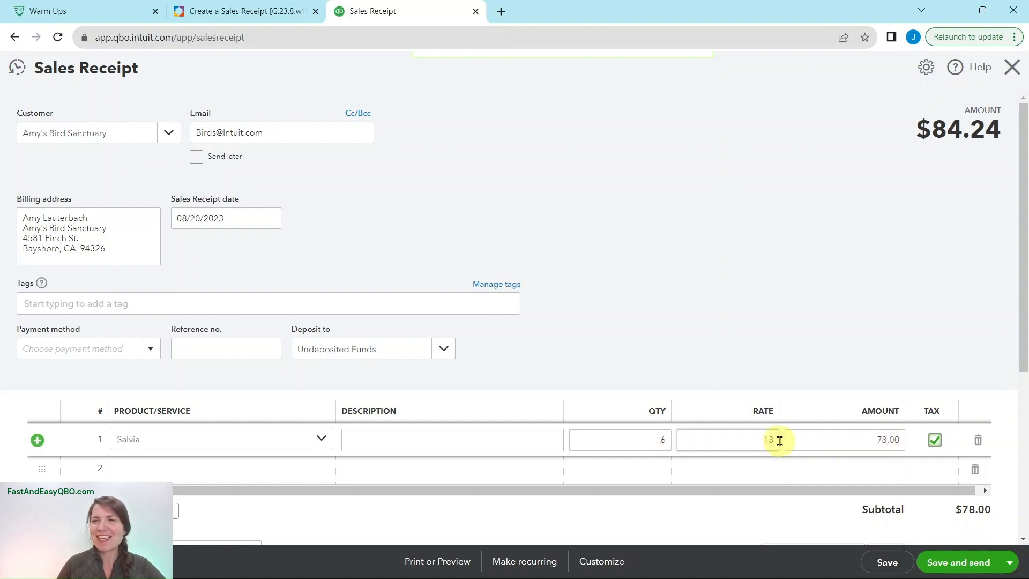
# Review the rest of Step 7 in the exercise, then save and close the sales receipt.
pyautogui.click(266, 12)
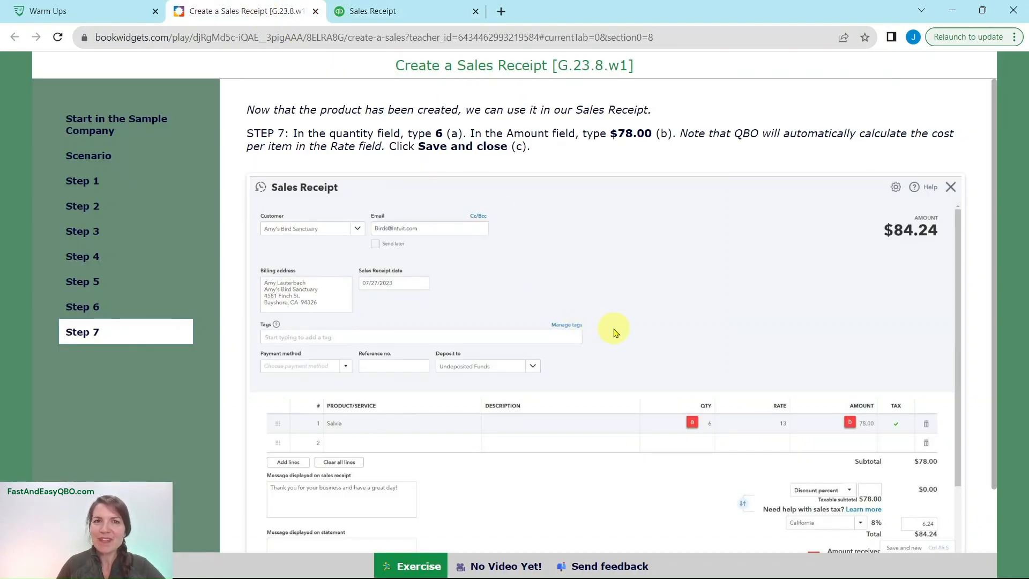
pyautogui.scroll(-2, 615, 332)
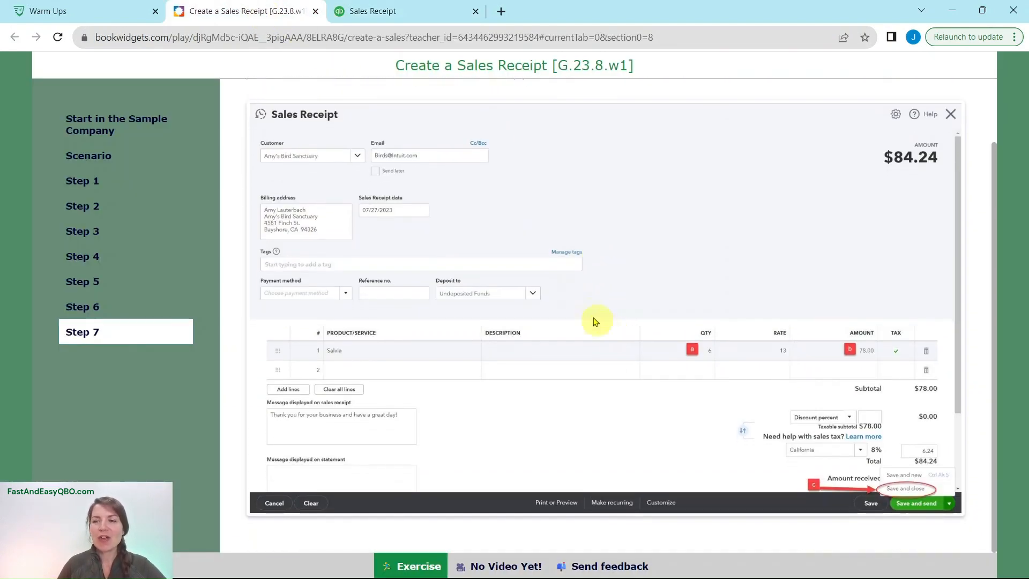
pyautogui.click(401, 10)
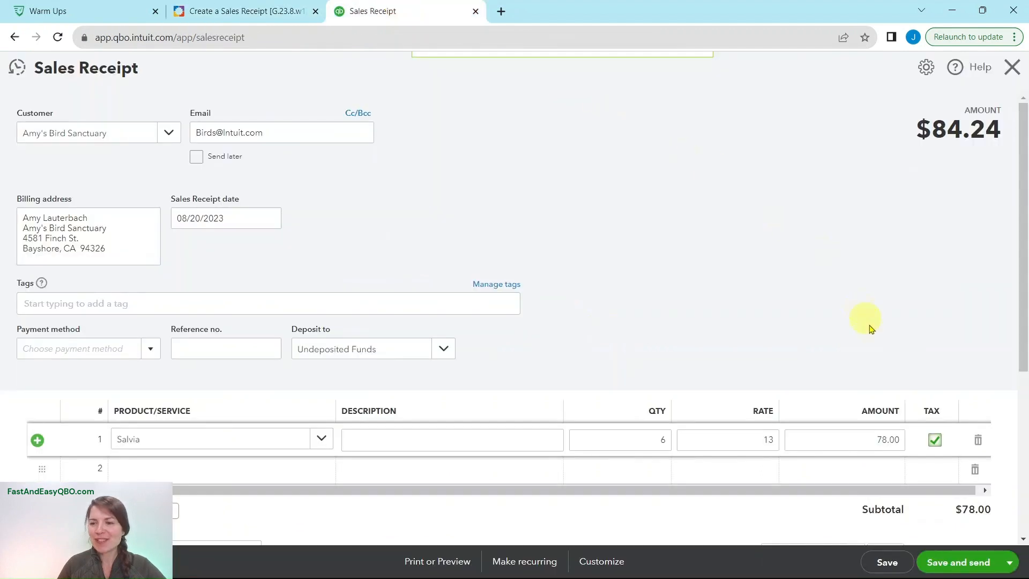
pyautogui.click(1010, 565)
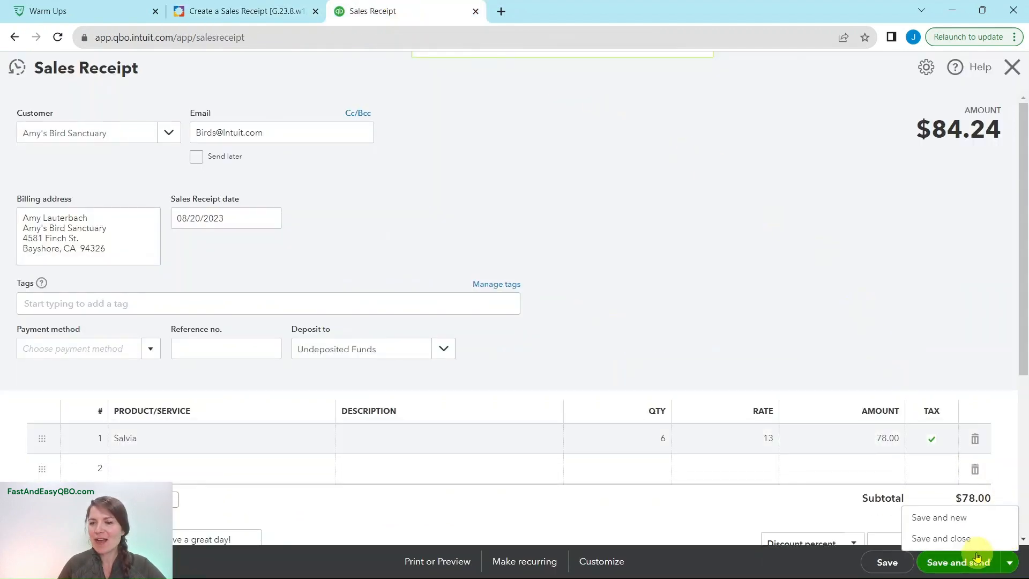
pyautogui.click(927, 539)
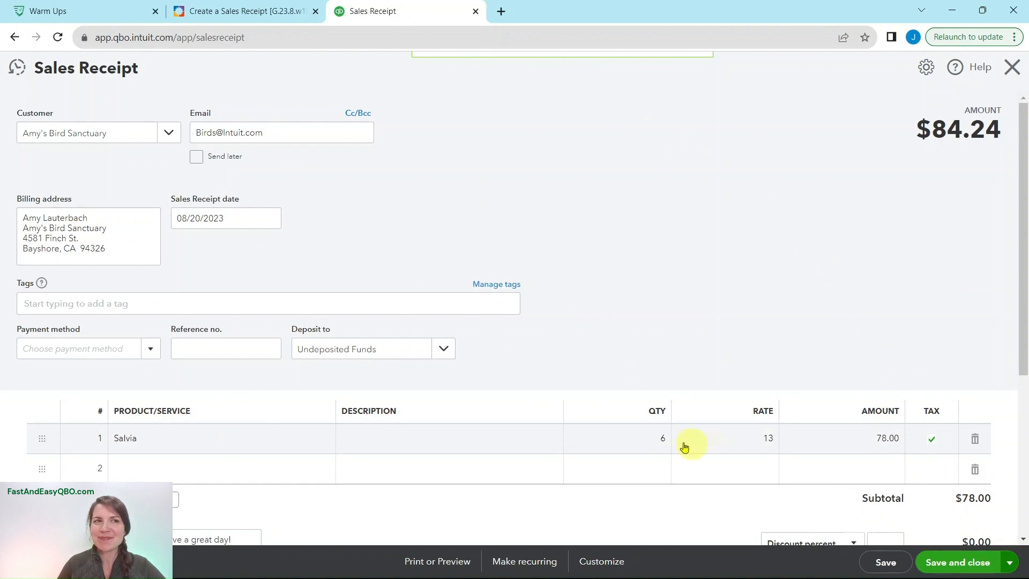